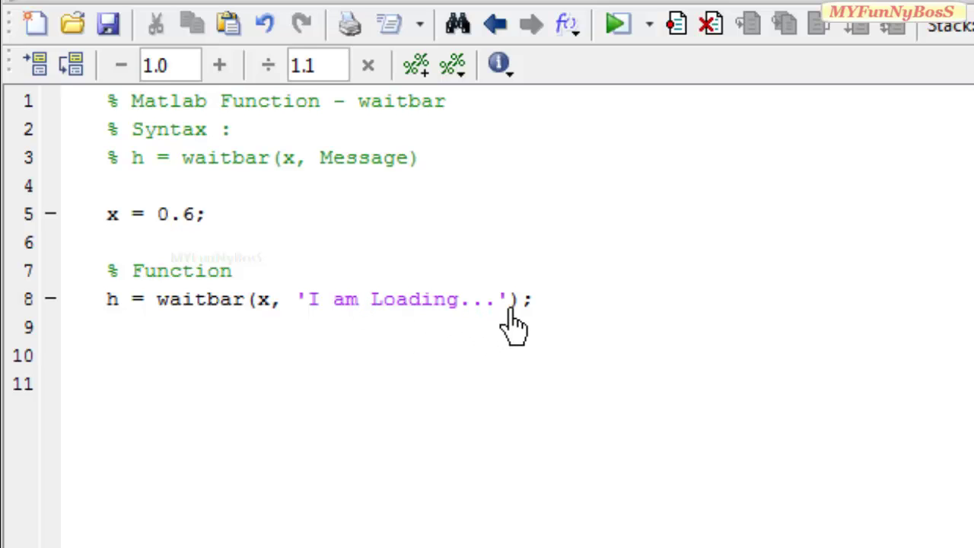
# - Run the script to display the waitbar at 60% reading 'I am Loading...'
pyautogui.click(617, 26)
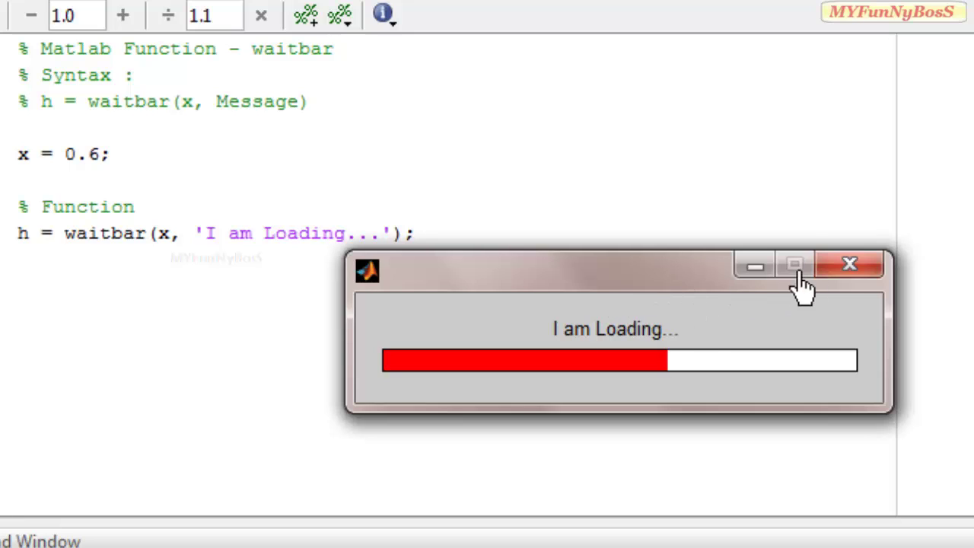
# - Close the 'I am Loading...' waitbar window
pyautogui.click(848, 280)
pyautogui.click(574, 344)
pyautogui.write("waitbar(x + 0.3, h, 'I am now Loading...');")
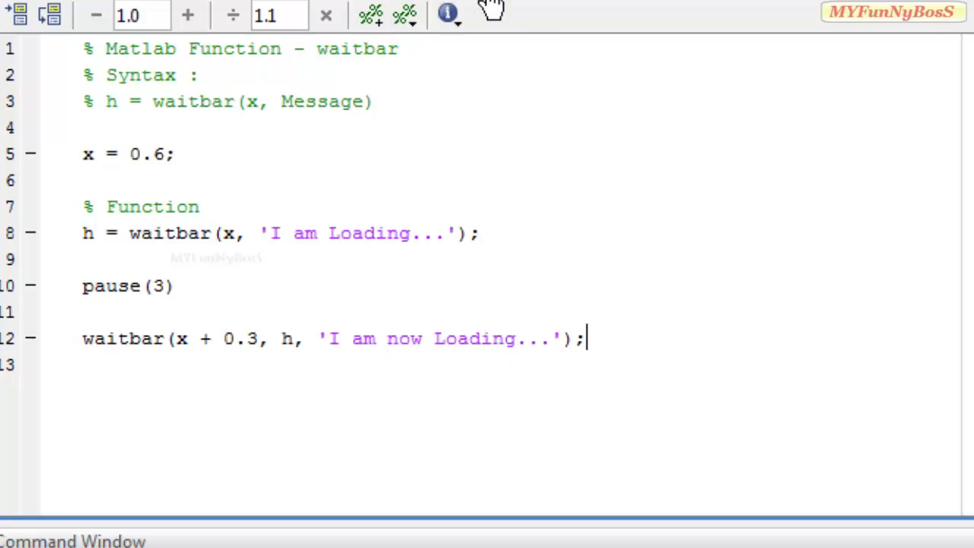
# - Save and run the script, watch the bar rise to 90% 'I am now Loading...', then close it
pyautogui.click(554, 6)
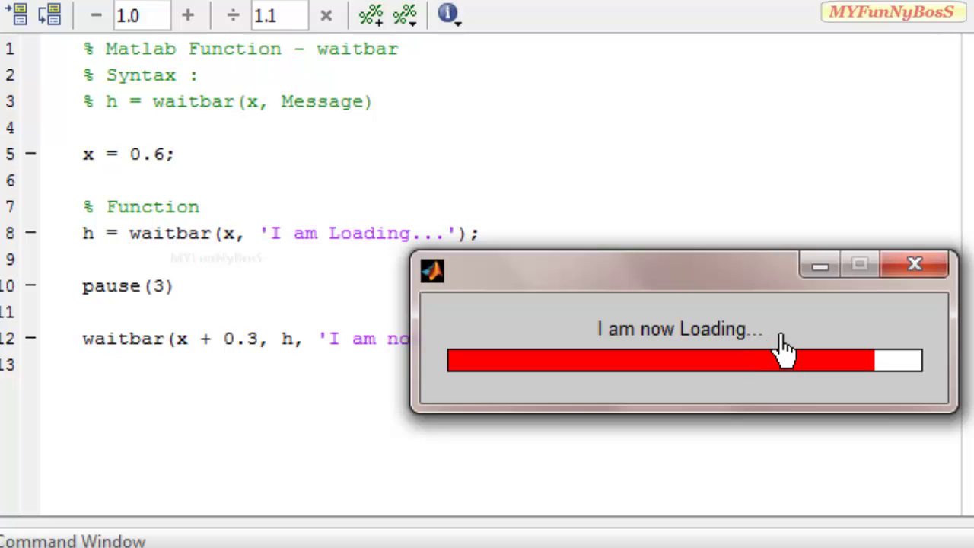
pyautogui.click(931, 276)
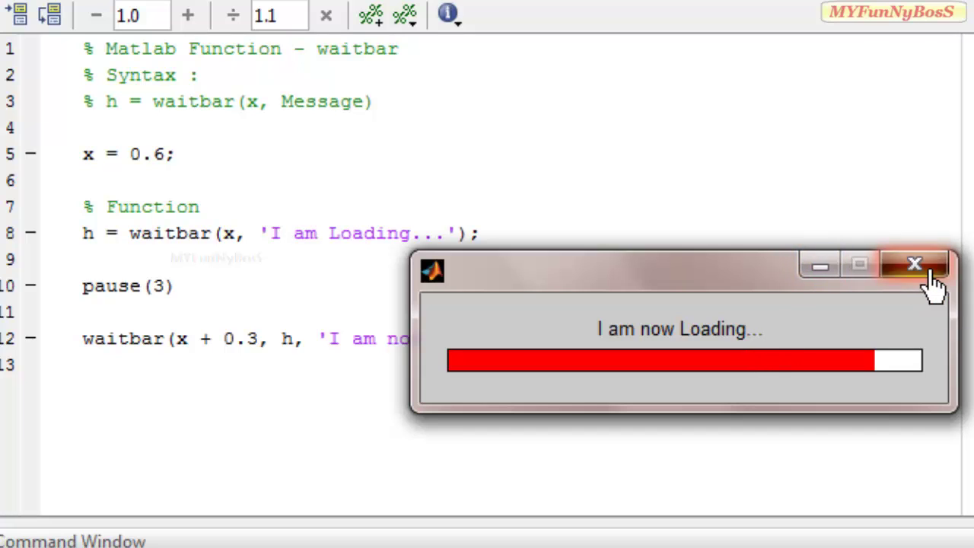